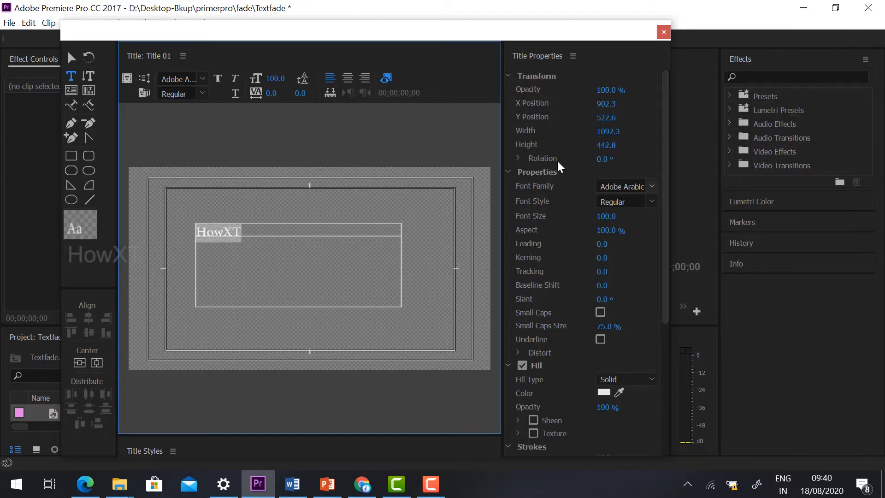
# Step: Format the HowXT title text in Microsoft YaHei Bold at font size 264
pyautogui.click(202, 79)
pyautogui.click(254, 107)
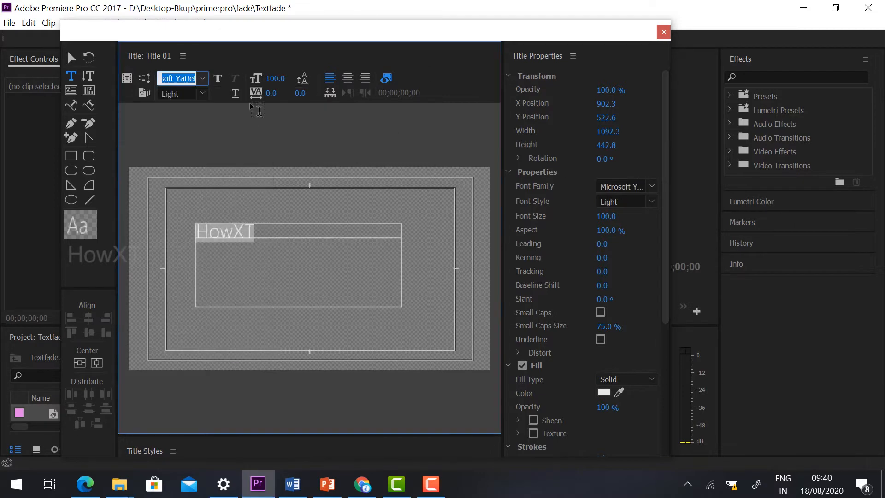
pyautogui.click(205, 92)
pyautogui.click(190, 111)
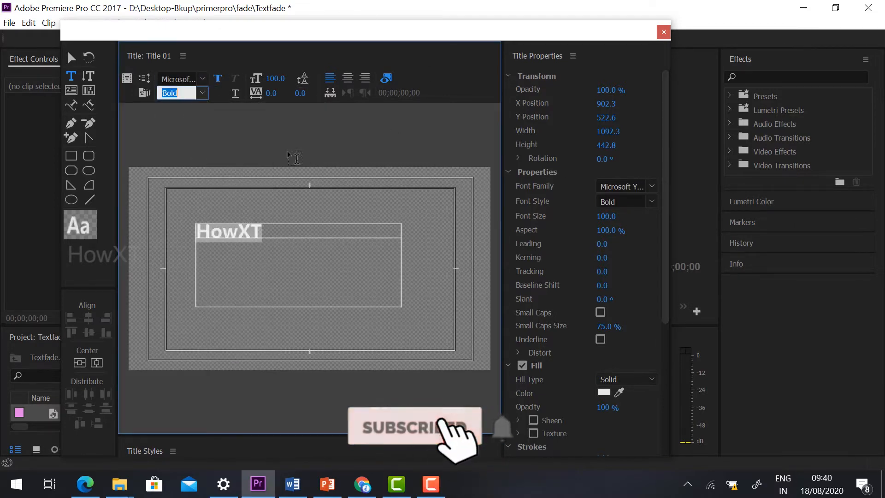
pyautogui.moveTo(272, 81); pyautogui.dragTo(348, 81)
# Step: Shrink the HowXT text box to fit its text, about 942 by 248, and center it vertically and horizontally in the frame
pyautogui.click(71, 57)
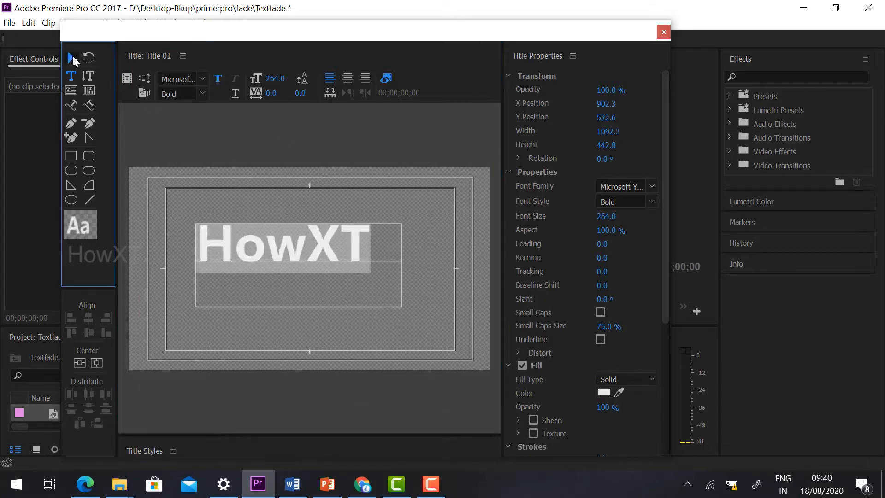
pyautogui.moveTo(402, 306); pyautogui.dragTo(377, 271)
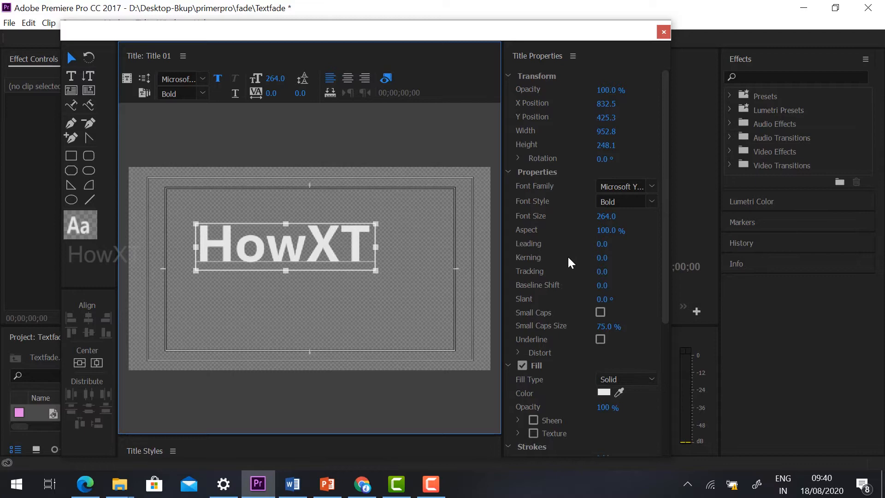
pyautogui.click(79, 364)
pyautogui.click(97, 362)
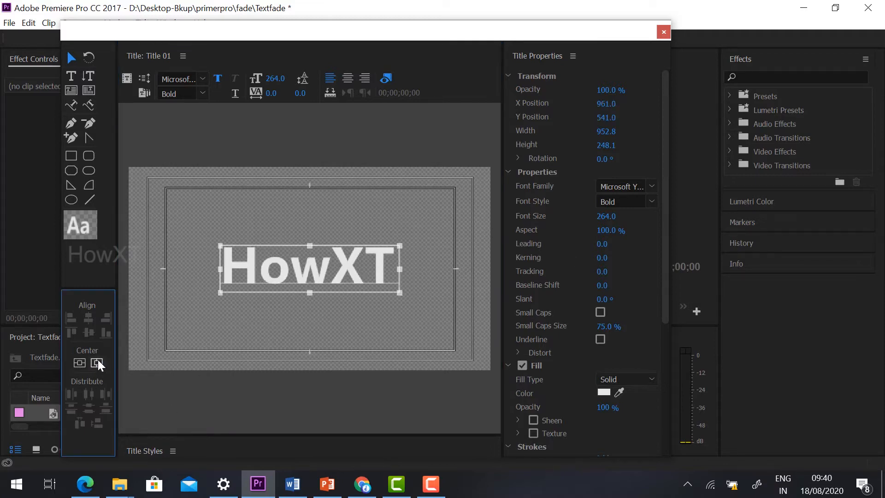
pyautogui.moveTo(401, 270); pyautogui.dragTo(396, 269)
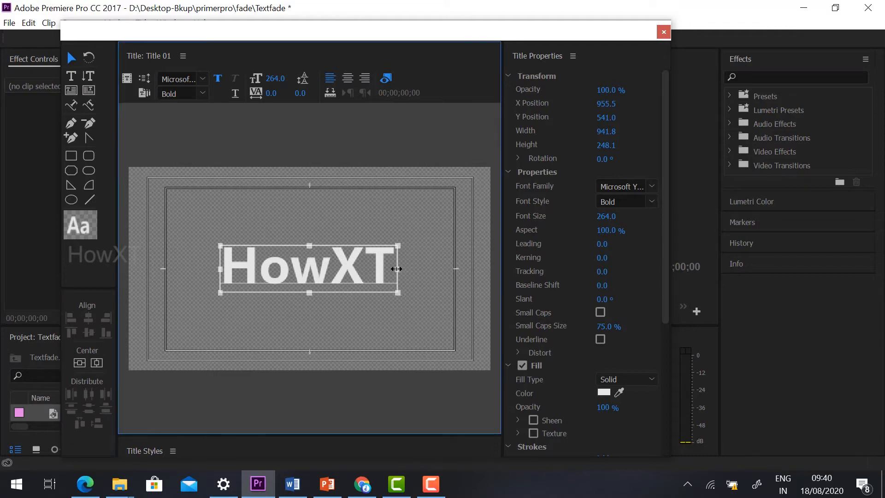
pyautogui.moveTo(283, 279); pyautogui.dragTo(286, 279)
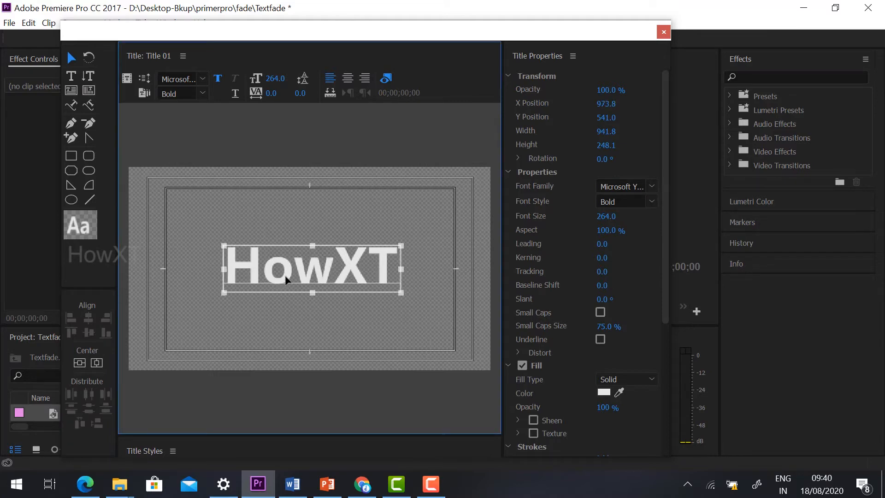
pyautogui.click(76, 362)
pyautogui.click(93, 362)
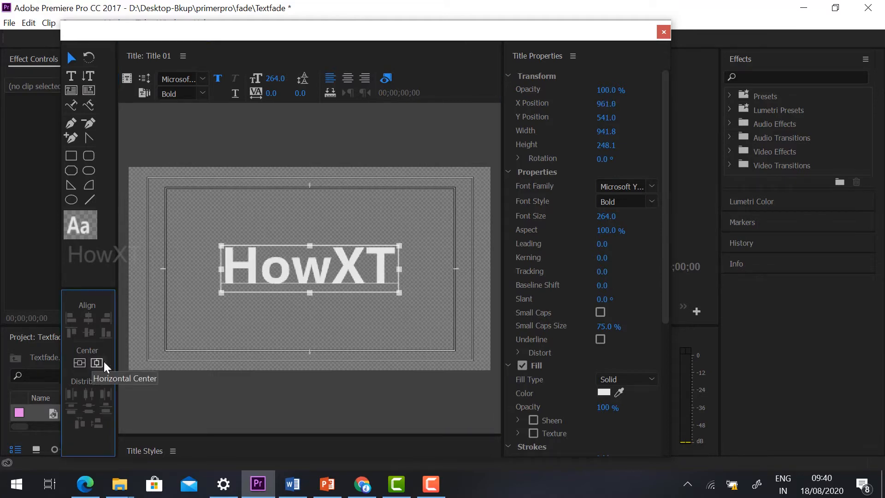
# Step: Close the title editor and create a new sequence from Title 01 in the empty timeline
pyautogui.click(665, 31)
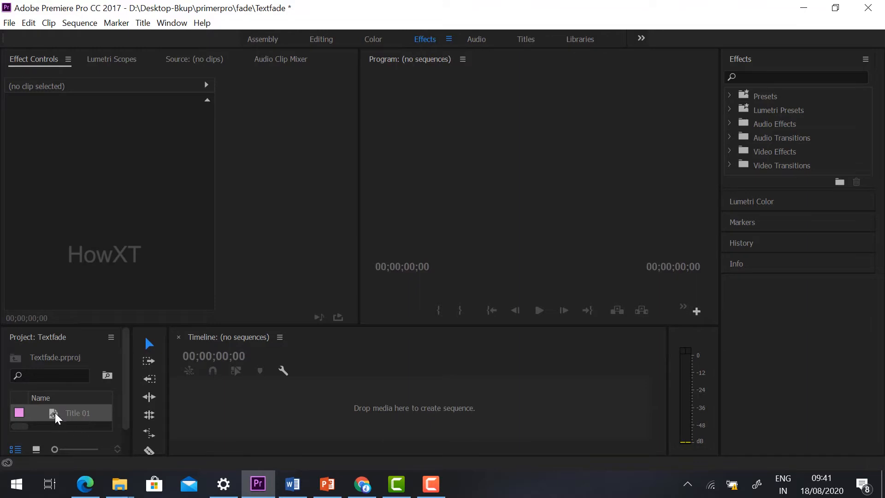
pyautogui.moveTo(56, 417); pyautogui.dragTo(269, 415)
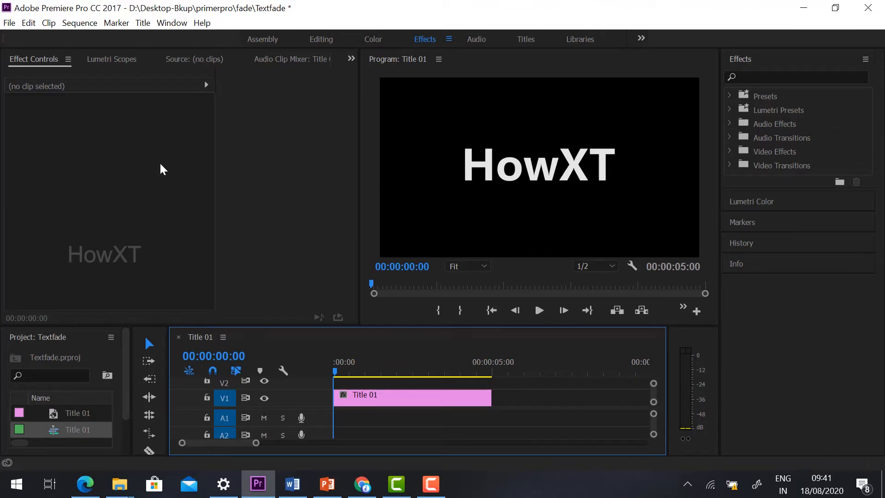
# Step: Switch to the Editing workspace and set the Title 01 clip's scale to 66
pyautogui.click(325, 41)
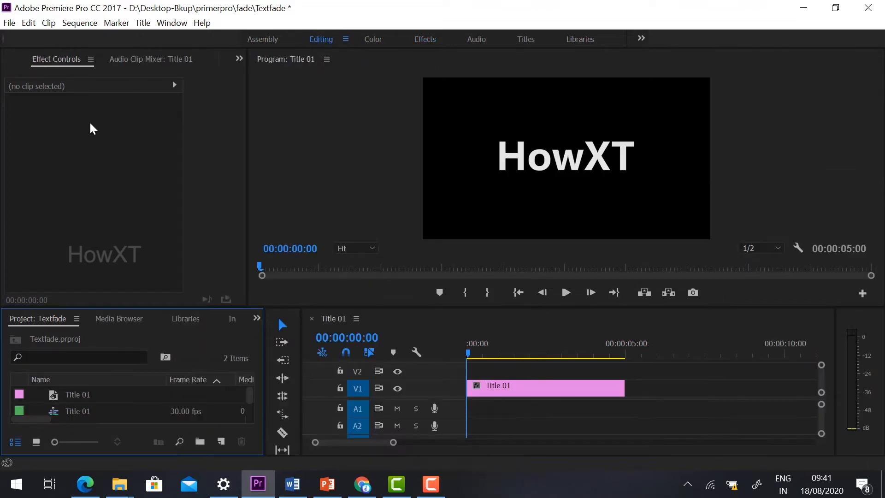
pyautogui.click(544, 388)
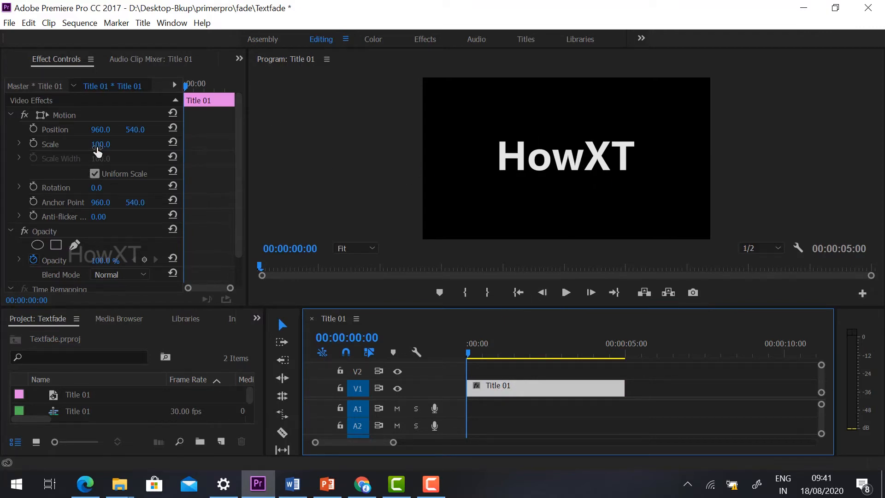
pyautogui.moveTo(98, 150); pyautogui.dragTo(82, 150)
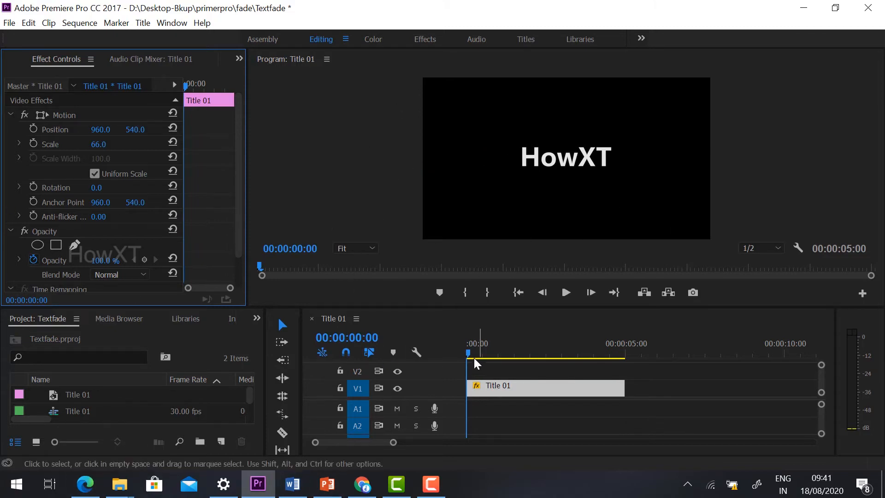
# Step: Add a four-point opacity mask to the clip and stretch its corners outward until it surrounds the whole HowXT text
pyautogui.moveTo(240, 123); pyautogui.dragTo(239, 166)
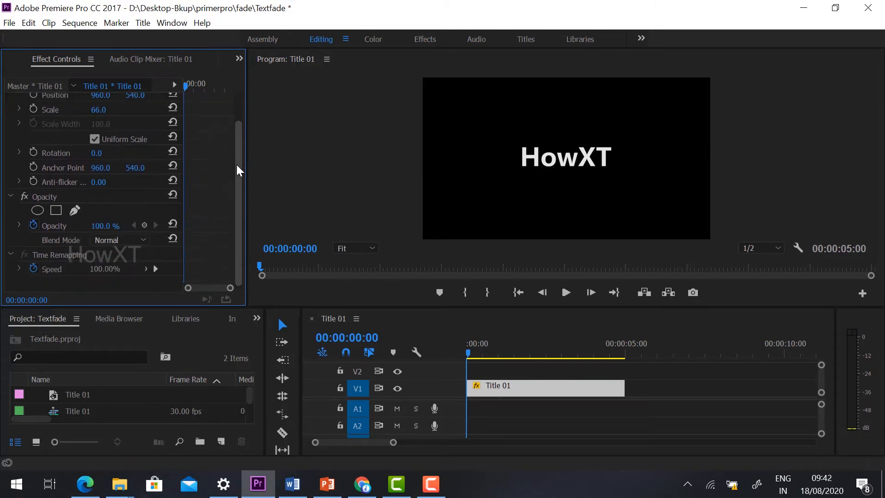
pyautogui.click(56, 211)
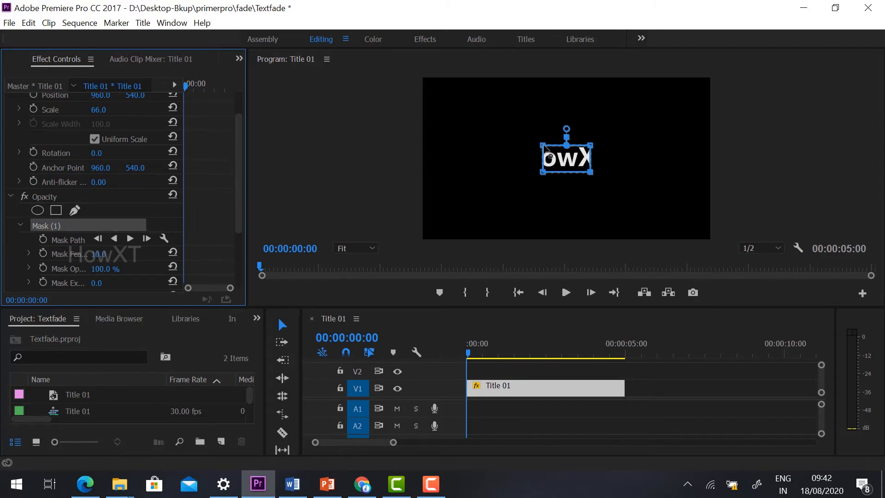
pyautogui.moveTo(542, 145); pyautogui.dragTo(506, 113)
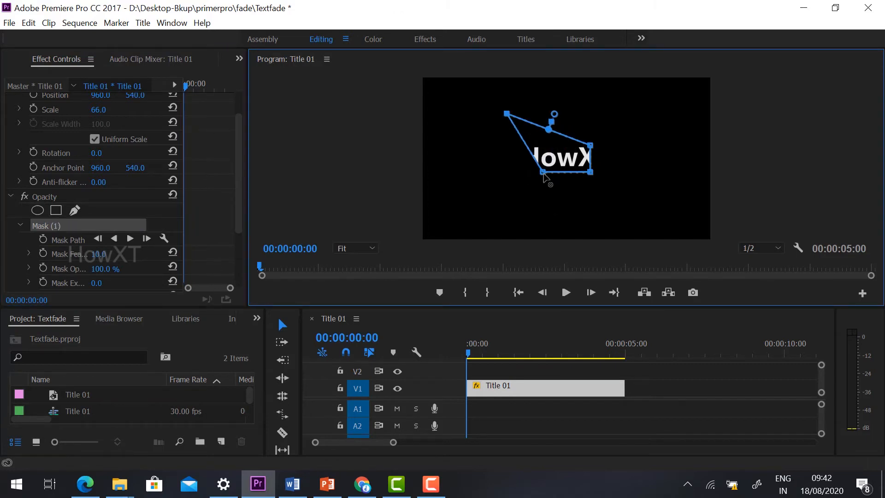
pyautogui.moveTo(543, 174); pyautogui.dragTo(509, 192)
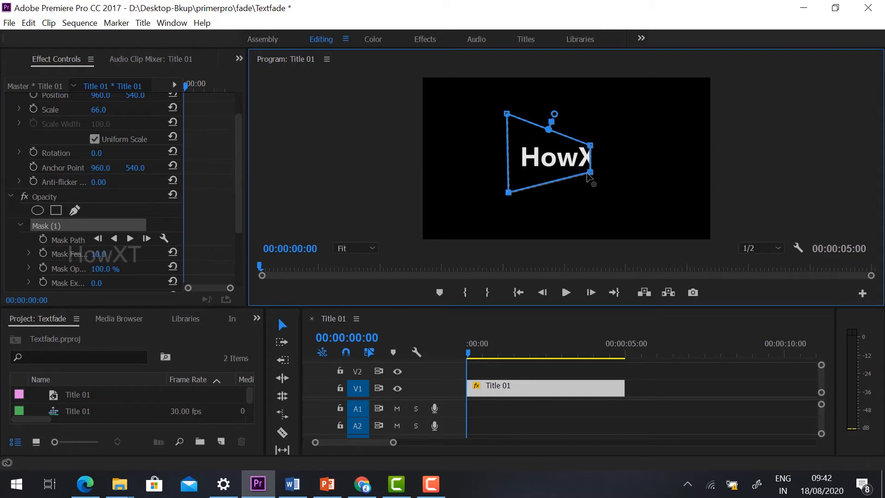
pyautogui.moveTo(590, 172); pyautogui.dragTo(614, 191)
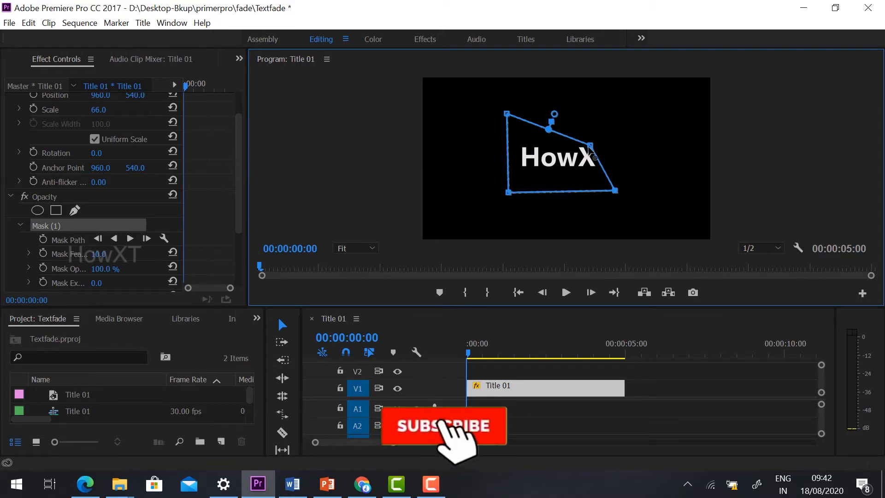
pyautogui.moveTo(590, 147); pyautogui.dragTo(626, 120)
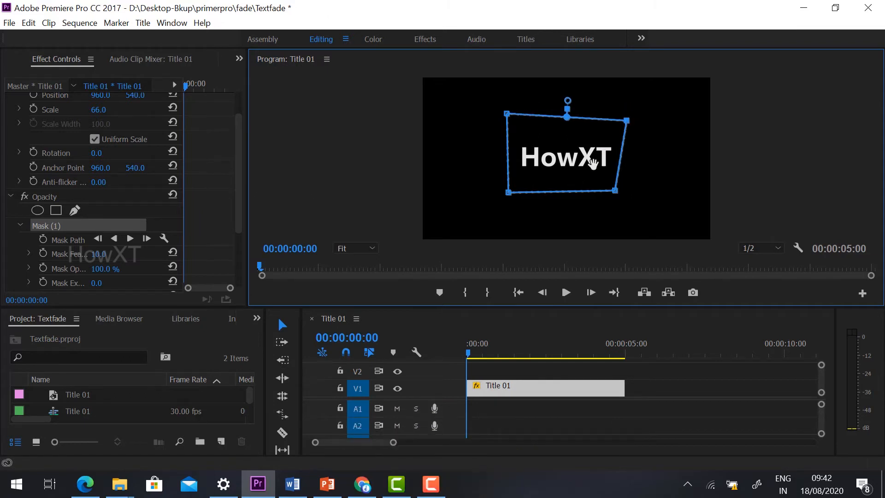
# Step: Move the mask leftward clear of the text and start mask path keyframing at 00:00:00:11
pyautogui.moveTo(541, 161); pyautogui.dragTo(376, 159)
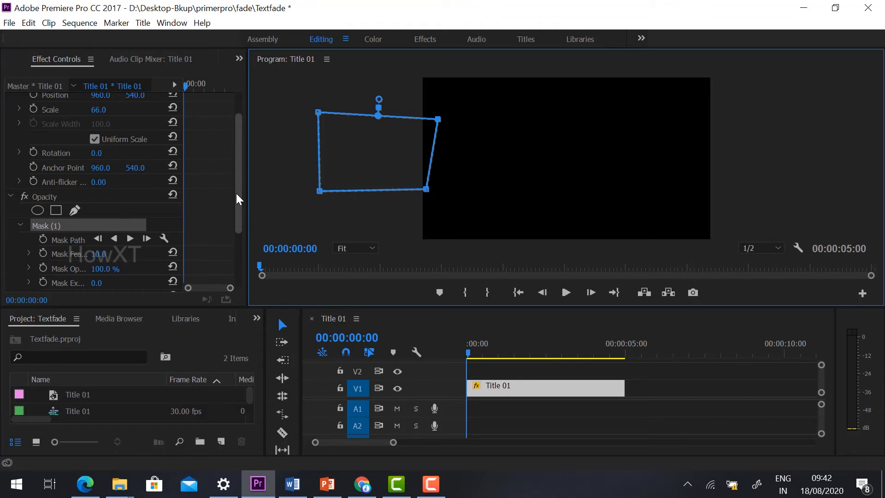
pyautogui.moveTo(237, 194)
pyautogui.mouseDown()
pyautogui.moveTo(238, 184)
pyautogui.moveTo(236, 195)
pyautogui.mouseUp()
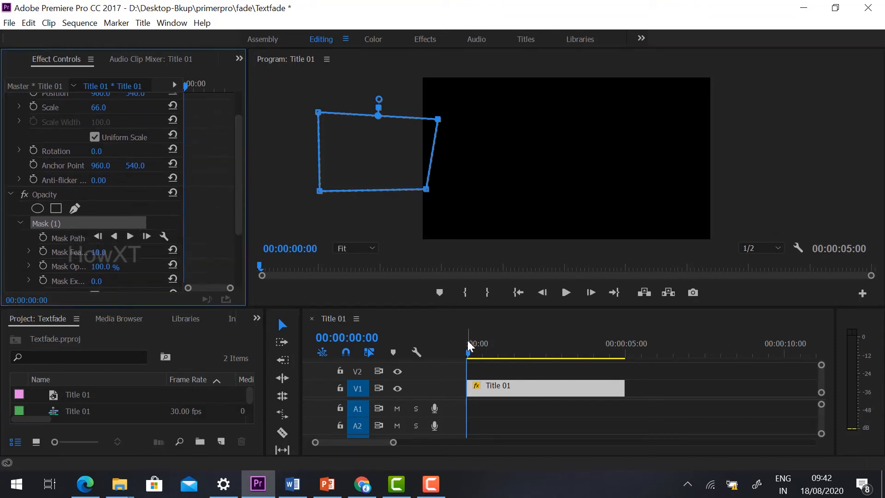
pyautogui.moveTo(468, 354); pyautogui.dragTo(481, 359)
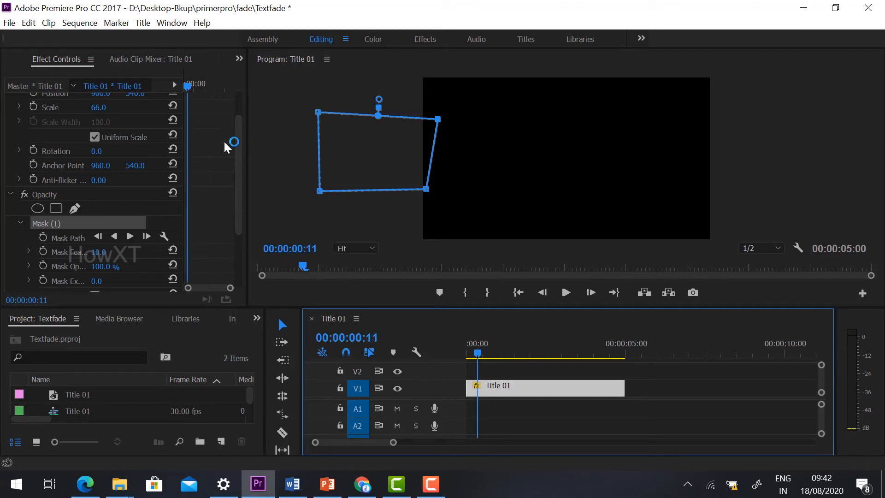
pyautogui.click(44, 237)
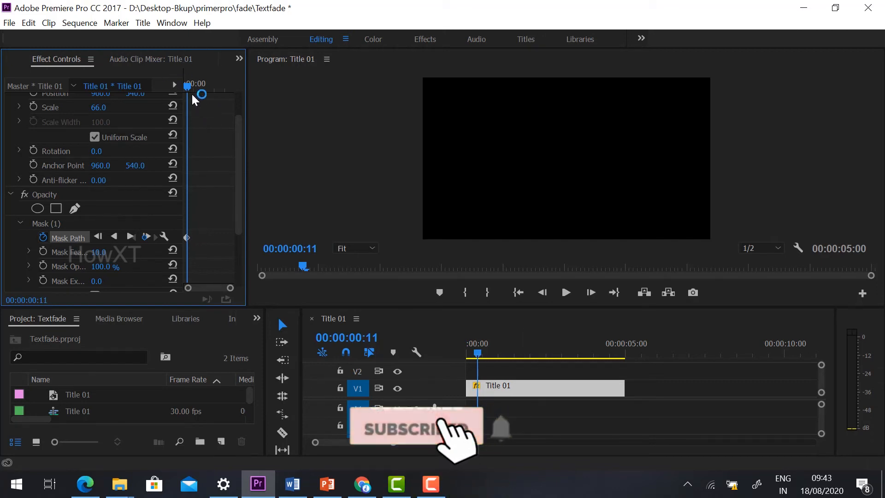
# Step: At 00:00:02:09, move the mask back over the HowXT text to keyframe the full reveal
pyautogui.moveTo(191, 87); pyautogui.dragTo(210, 99)
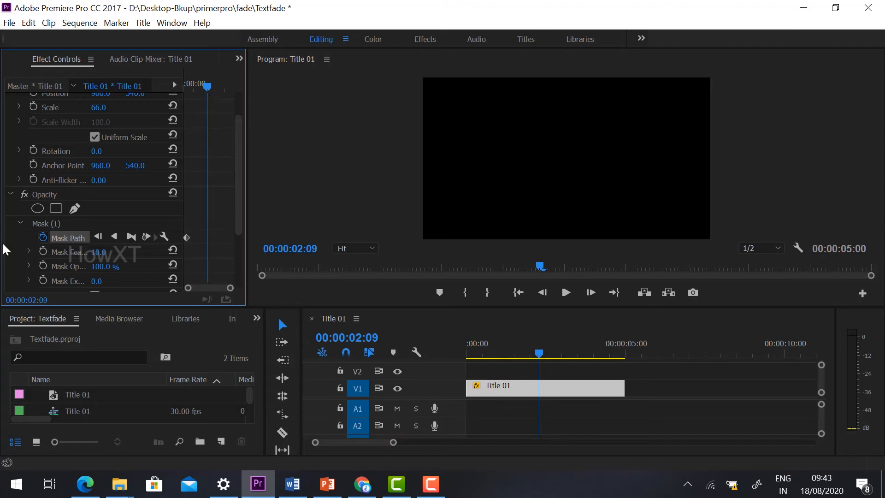
pyautogui.click(54, 223)
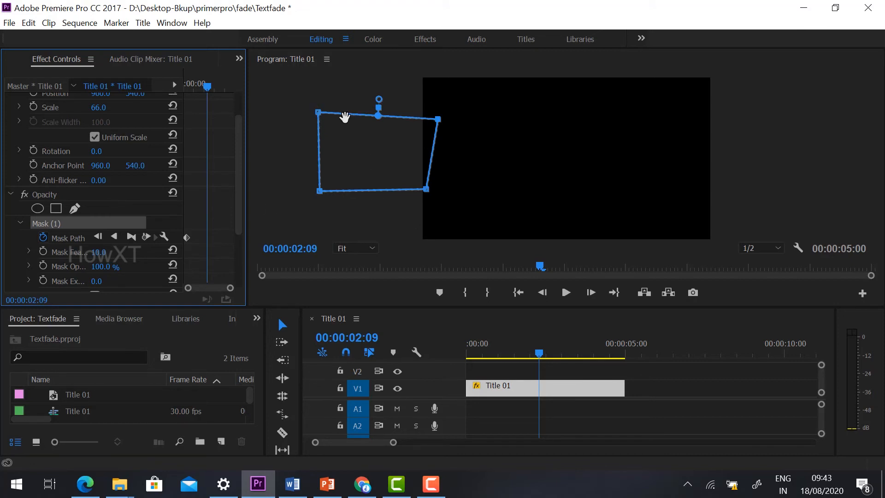
pyautogui.moveTo(344, 117); pyautogui.dragTo(536, 116)
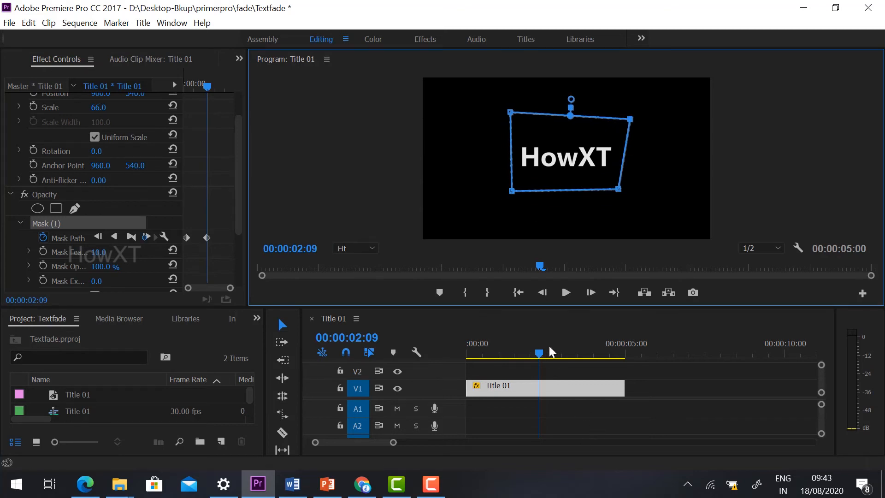
# Step: Play the sequence from the start to preview the mask reveal, stopping at 00:00:03:00
pyautogui.moveTo(533, 358); pyautogui.dragTo(463, 357)
pyautogui.press('space')
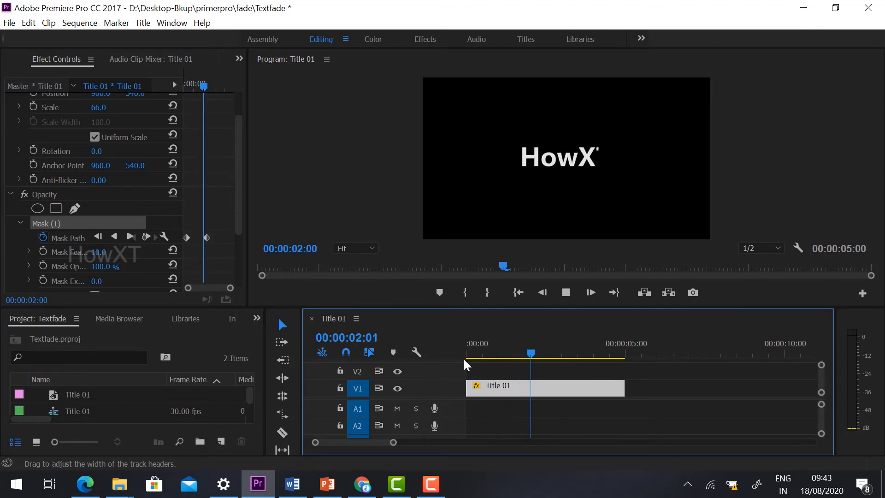
pyautogui.press('space')
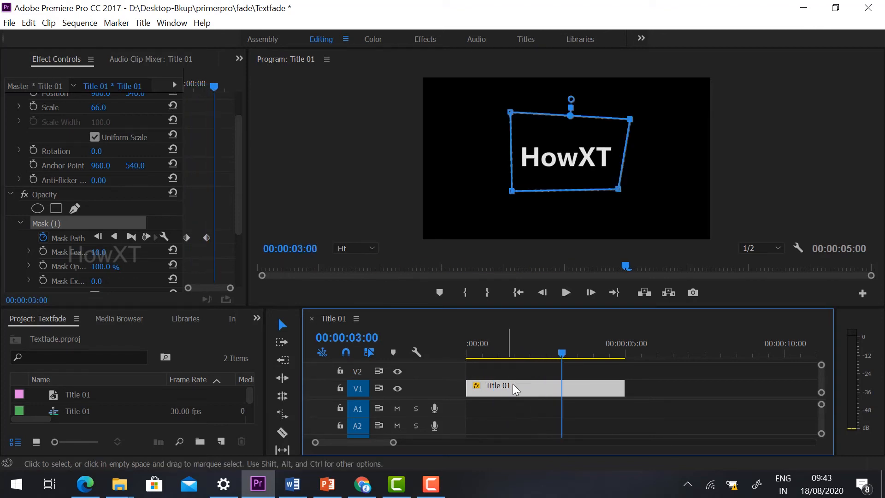
# Step: With the playhead at 00:00:01:11, raise the mask feather to 328 to soften the reveal edge
pyautogui.moveTo(560, 355); pyautogui.dragTo(509, 355)
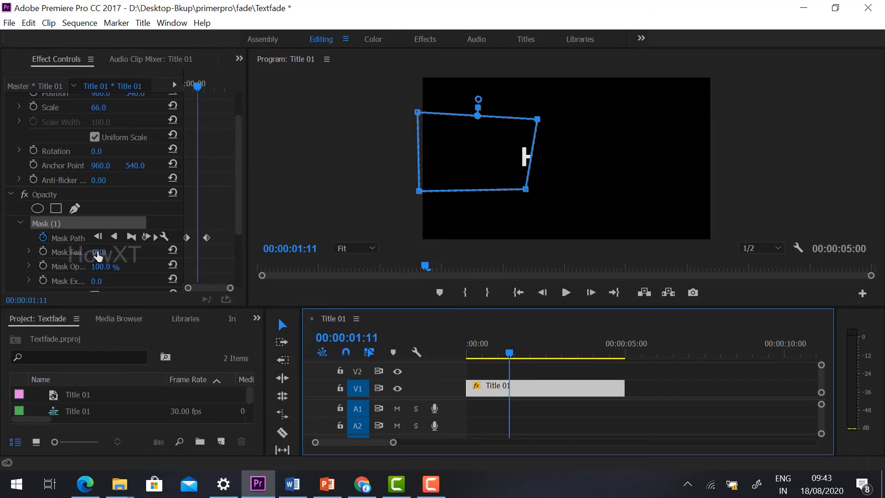
pyautogui.click(101, 251)
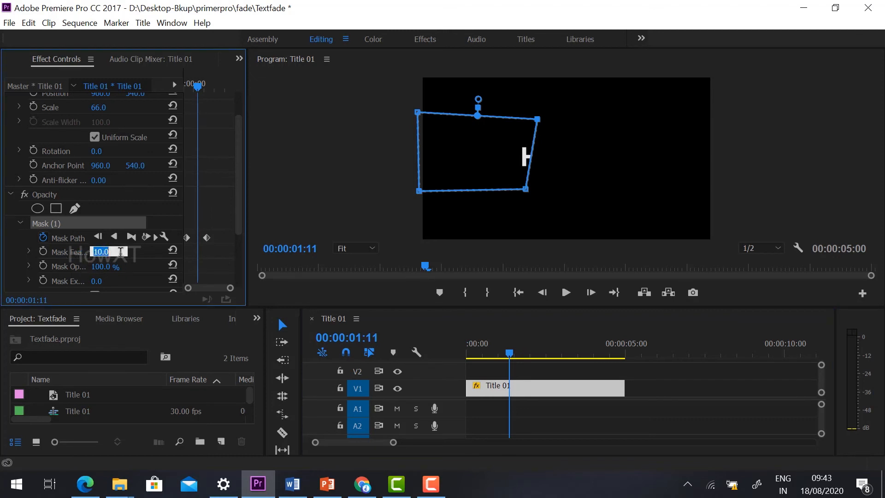
pyautogui.write('43')
pyautogui.press('Return')
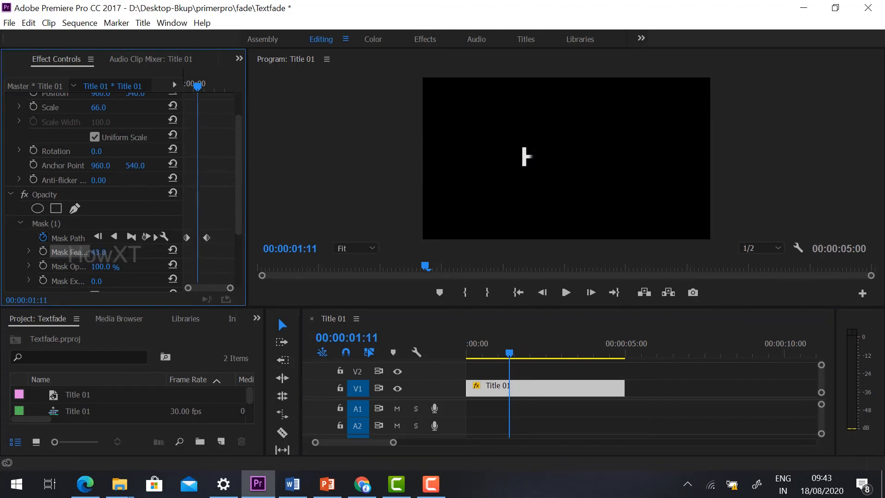
pyautogui.moveTo(99, 252); pyautogui.dragTo(184, 252)
# Step: Play the sequence from the beginning to check the feathered text reveal
pyautogui.click(383, 355)
pyautogui.press('Home')
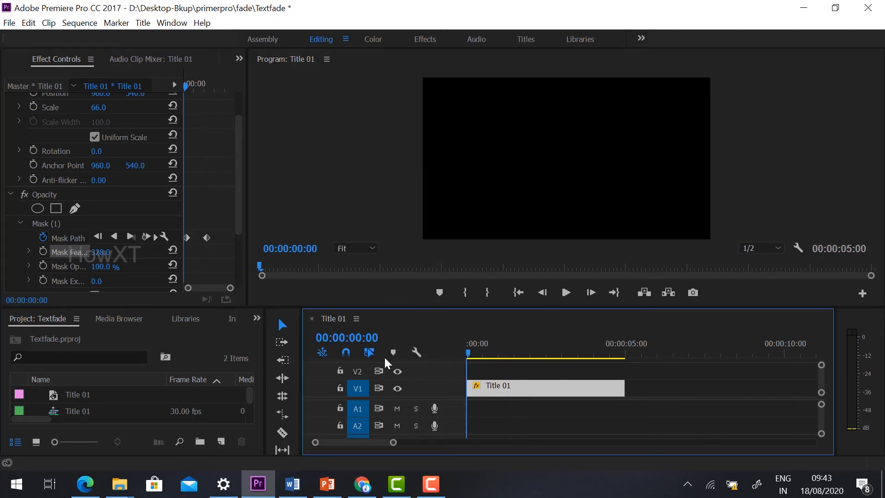
pyautogui.press('space')
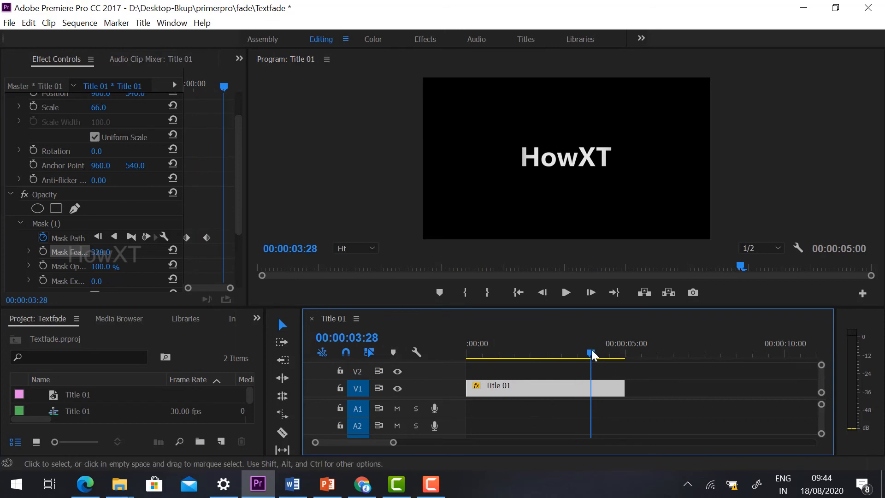
# Step: Add a mask path keyframe at 00:00:03:24, and at 00:00:04:23 move the mask rightward clear of the text
pyautogui.moveTo(223, 87); pyautogui.dragTo(222, 88)
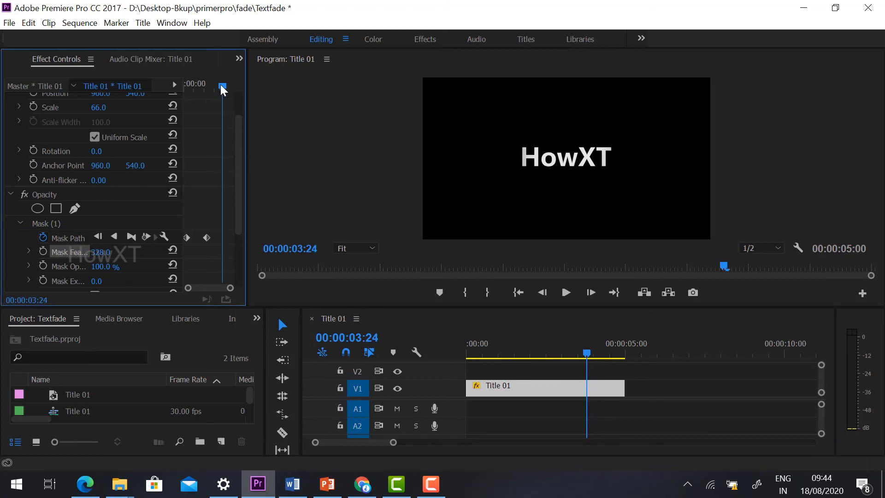
pyautogui.click(146, 237)
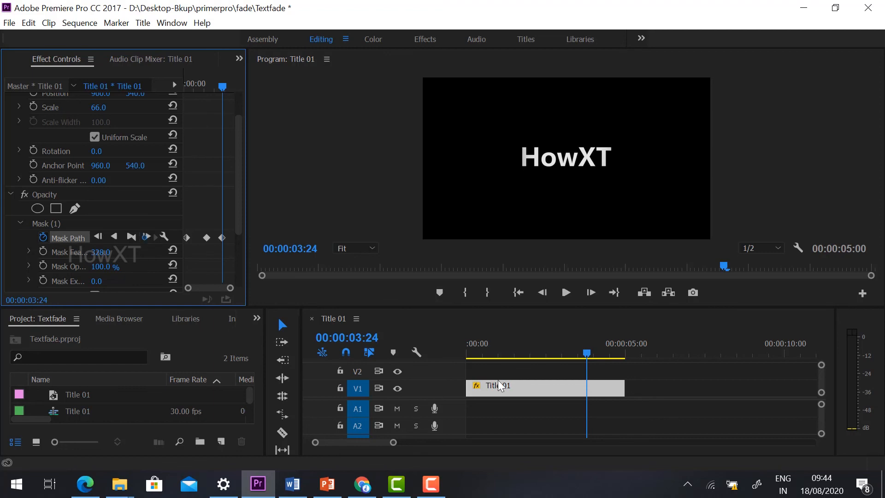
pyautogui.moveTo(594, 357); pyautogui.dragTo(622, 357)
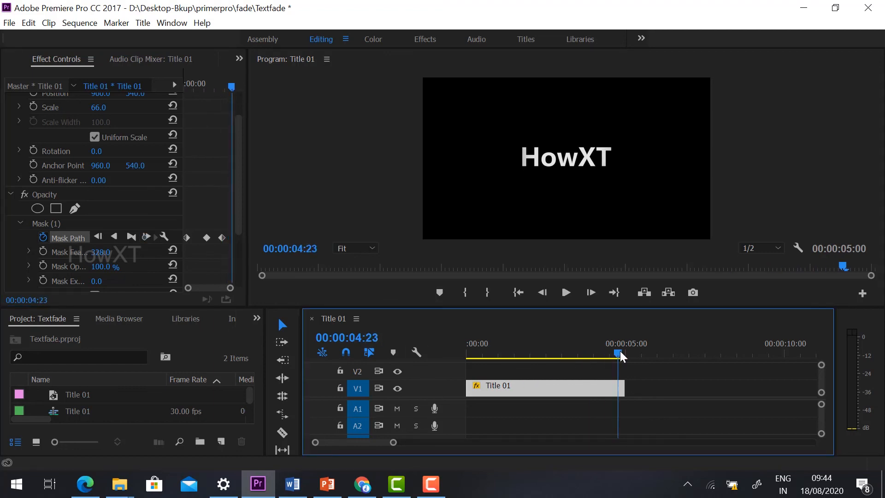
pyautogui.click(40, 224)
pyautogui.click(540, 140)
pyautogui.moveTo(540, 140); pyautogui.dragTo(717, 142)
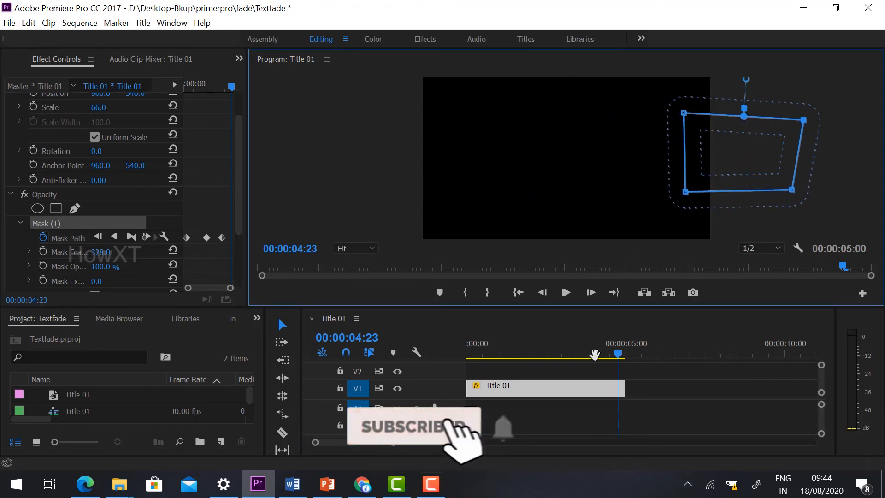
# Step: Return to the sequence start and play it to review the text's fade-in and fade-out
pyautogui.moveTo(618, 357); pyautogui.dragTo(295, 359)
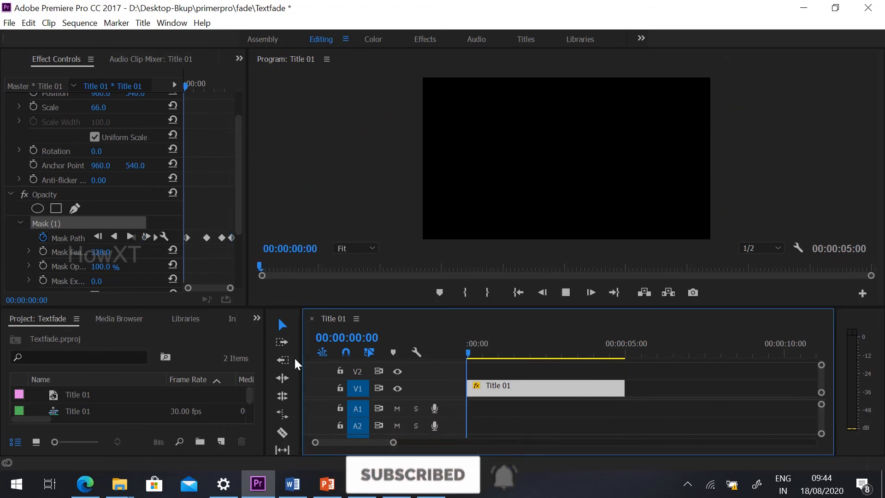
pyautogui.press('space')
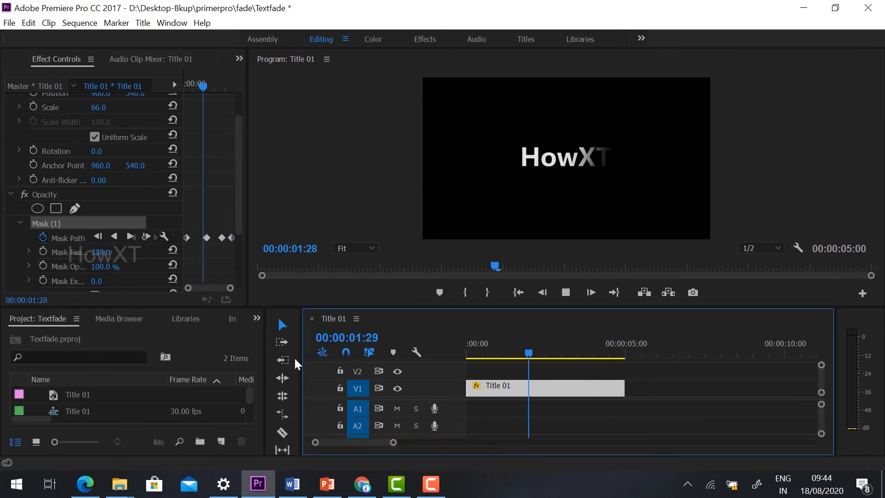